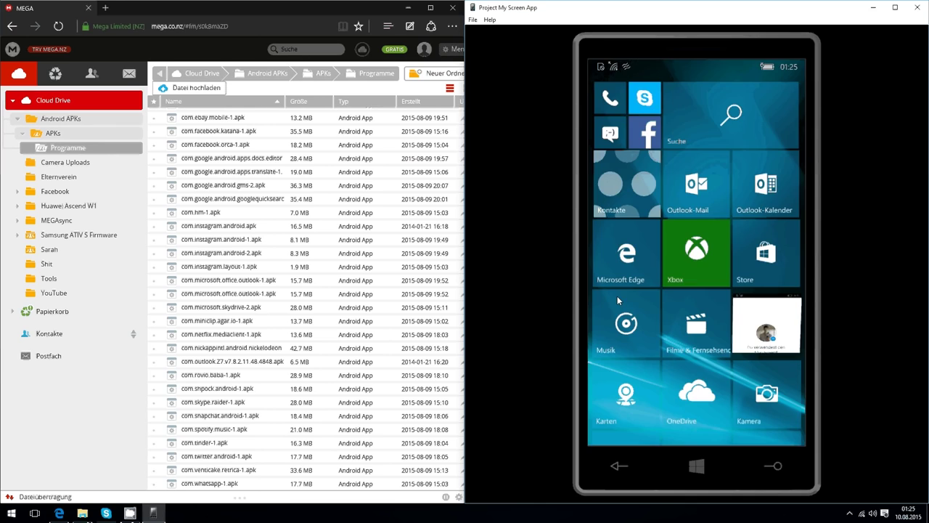
Drag the Edge window out of its left half-screen snap so it floats freely
{"action": "left_click_drag", "start_coordinate": [309, 8], "coordinate": [546, 0]}
{"action": "left_click", "coordinate": [293, 125]}
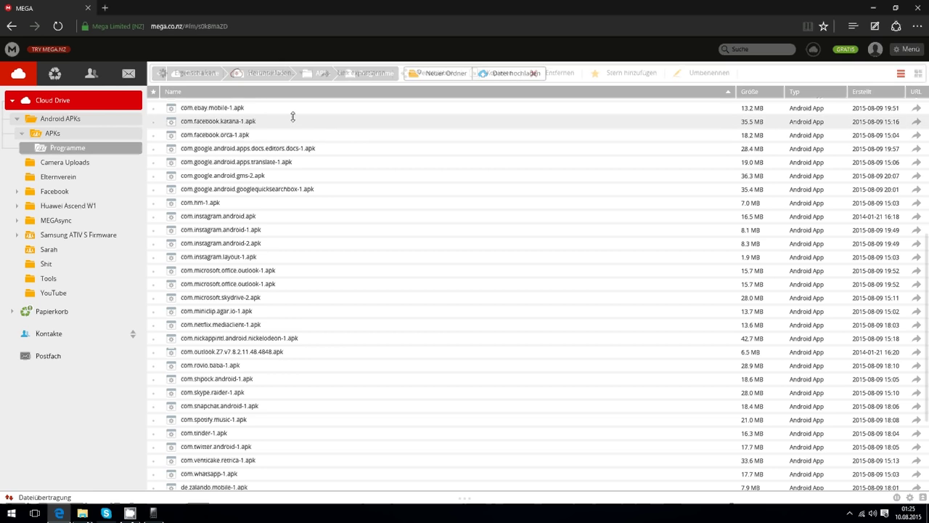
{"action": "scroll", "coordinate": [293, 121], "scroll_direction": "down", "scroll_amount": 2}
{"action": "scroll", "coordinate": [278, 255], "scroll_direction": "up", "scroll_amount": 6}
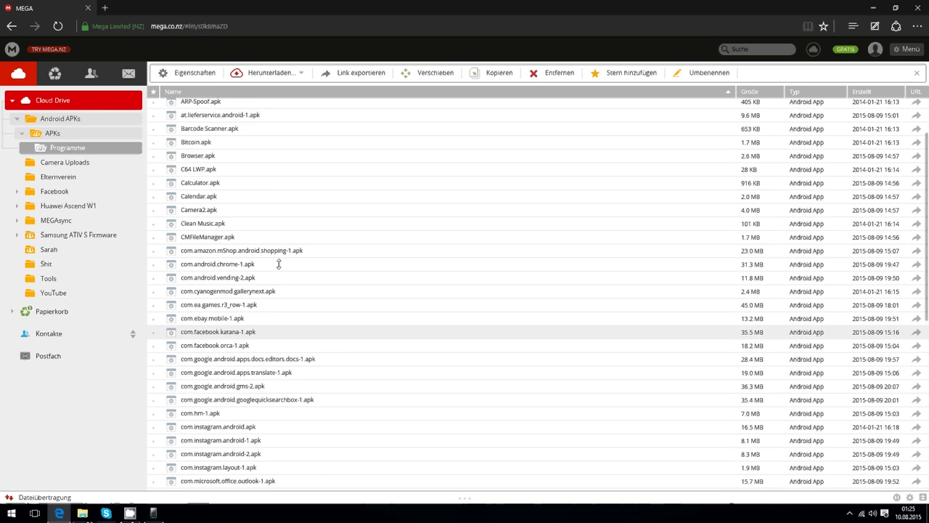
{"action": "scroll", "coordinate": [279, 264], "scroll_direction": "down", "scroll_amount": 5}
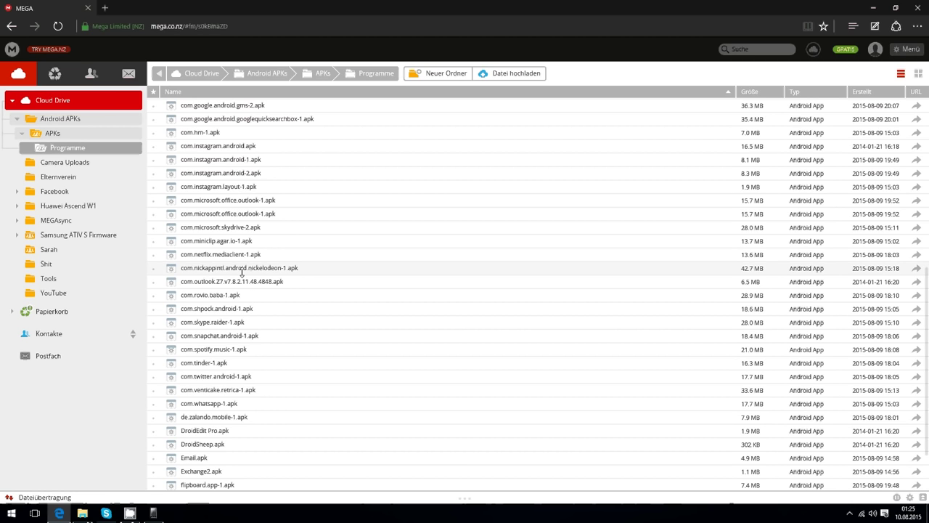
{"action": "scroll", "coordinate": [242, 272], "scroll_direction": "up", "scroll_amount": 4}
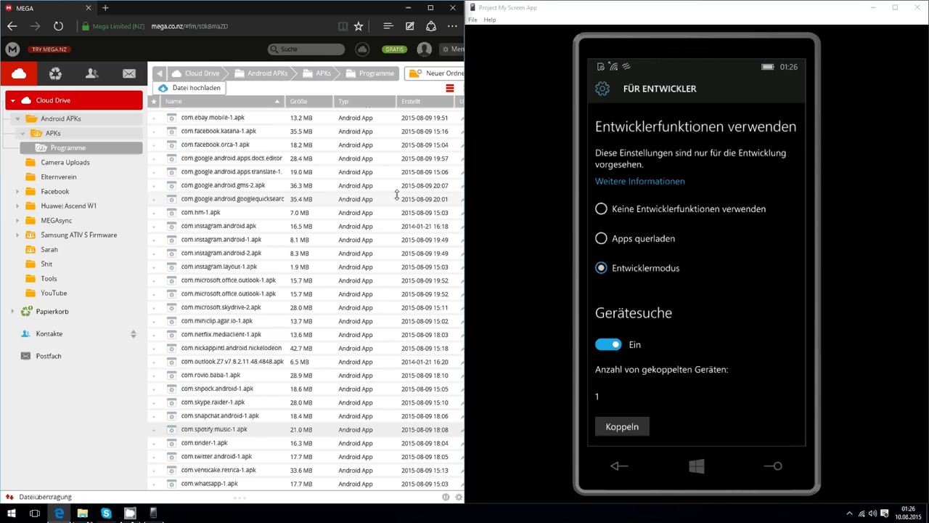
Minimise Edge and move the Project My Screen phone mirror to the centre
{"action": "left_click", "coordinate": [430, 8]}
{"action": "left_click_drag", "start_coordinate": [530, 7], "coordinate": [529, 34]}
Open the APK DEPLOY folder and select IpOverUsbInstaller.msi, vcredist_x86.exe, then APKDeployment.exe
{"action": "double_click", "coordinate": [840, 218]}
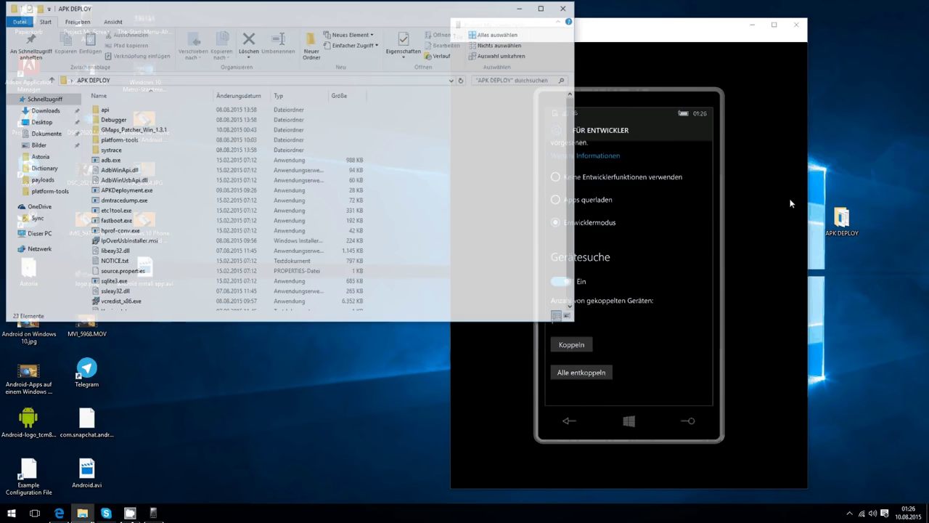
{"action": "left_click_drag", "start_coordinate": [345, 6], "coordinate": [379, 62]}
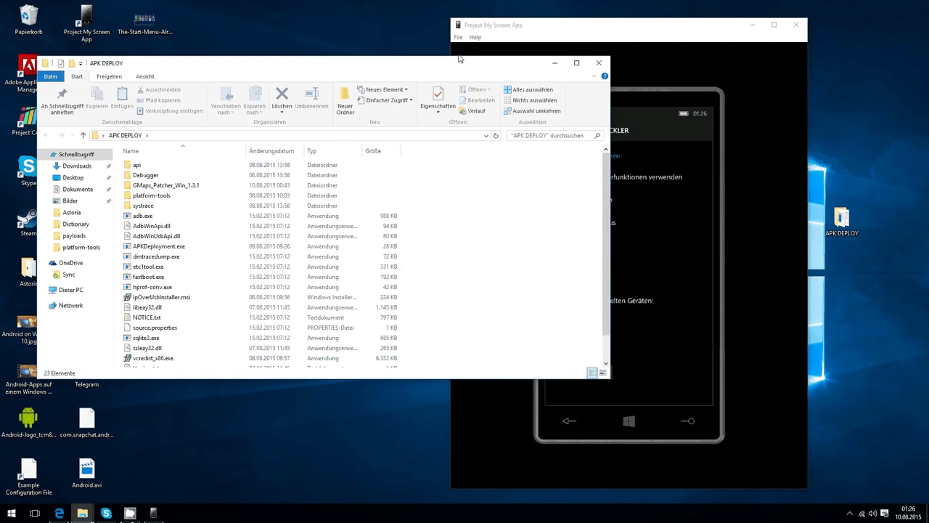
{"action": "left_click", "coordinate": [166, 298]}
{"action": "scroll", "coordinate": [167, 303], "scroll_direction": "down", "scroll_amount": 1}
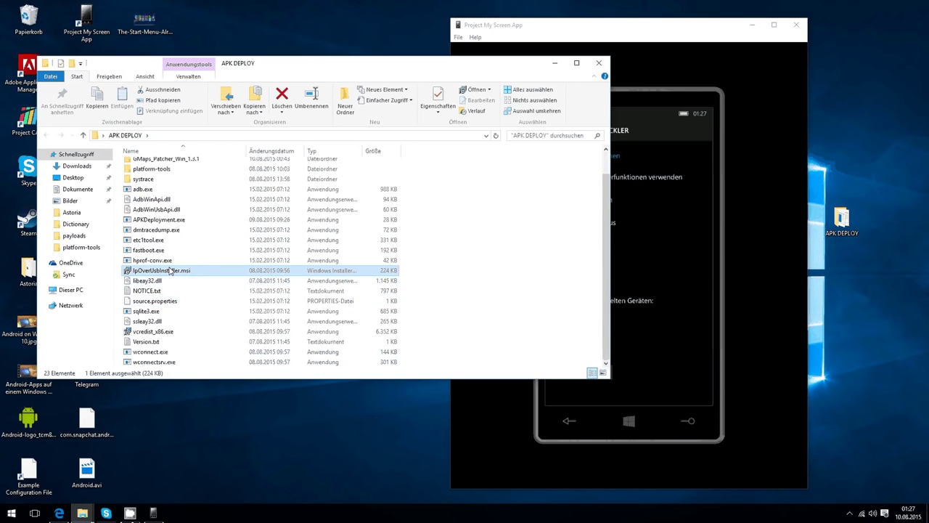
{"action": "left_click", "coordinate": [151, 332]}
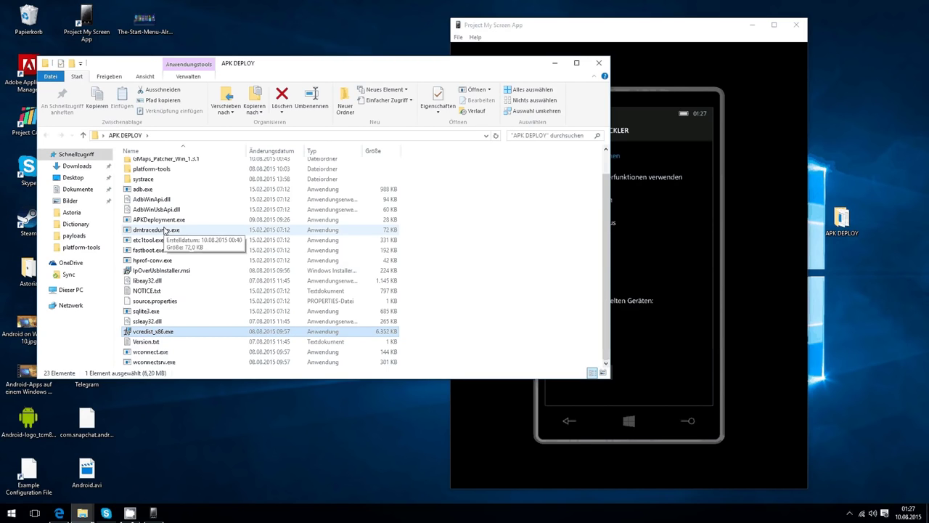
{"action": "left_click", "coordinate": [165, 221]}
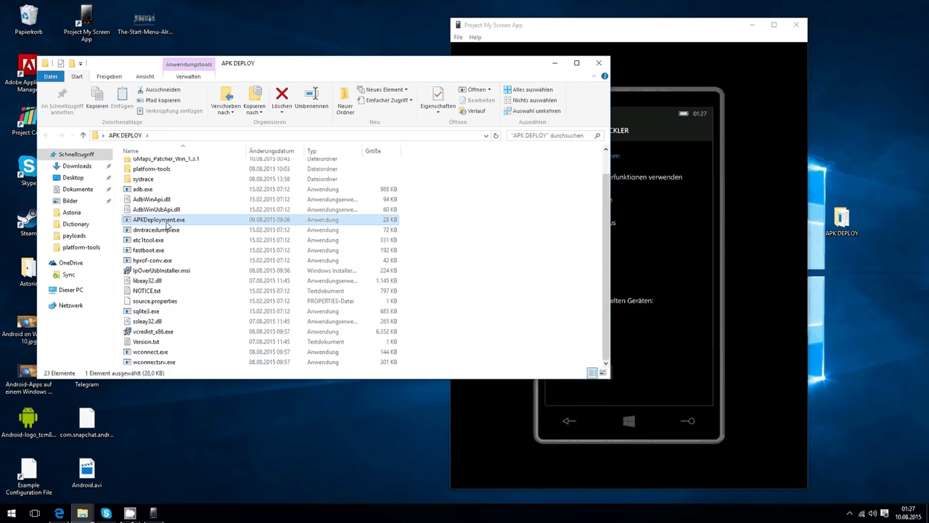
Launch APKDeployment.exe past the security warning and unpair the tool from the phone
{"action": "double_click", "coordinate": [166, 223]}
{"action": "left_click", "coordinate": [494, 265]}
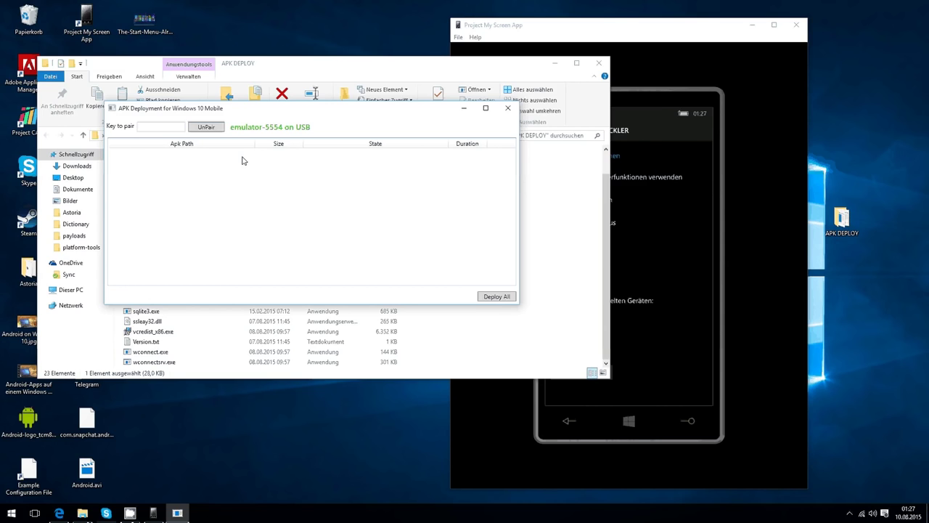
{"action": "left_click", "coordinate": [208, 130]}
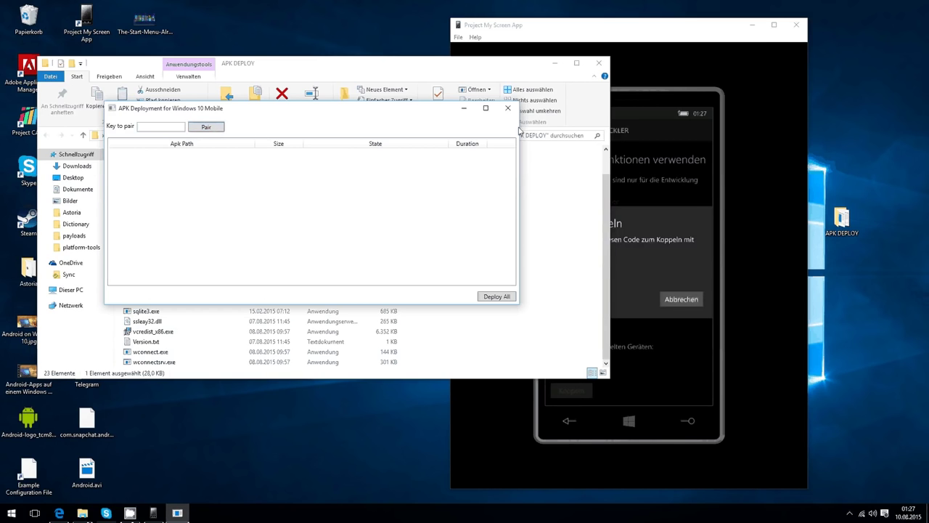
Pair the tool with the phone by entering the pairing code shown on the phone
{"action": "left_click_drag", "start_coordinate": [464, 25], "coordinate": [581, 23]}
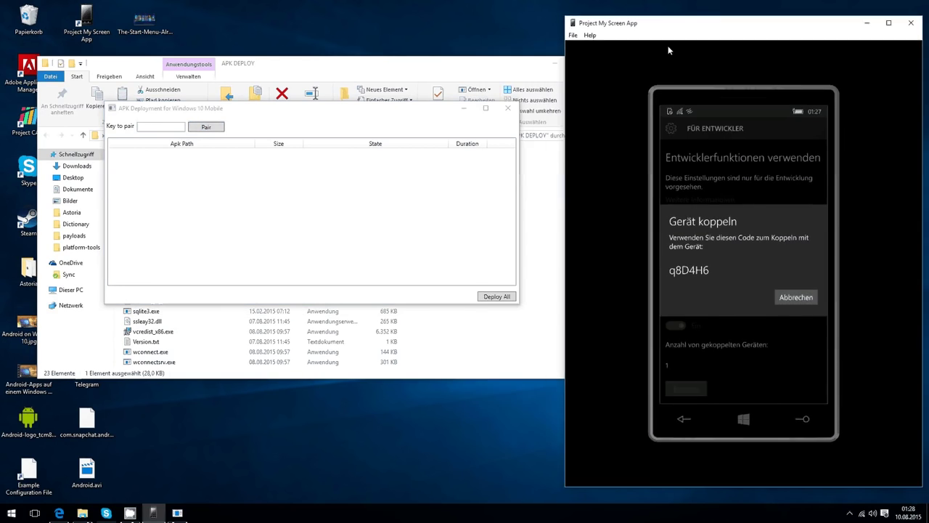
{"action": "left_click_drag", "start_coordinate": [323, 112], "coordinate": [295, 112]}
{"action": "left_click", "coordinate": [136, 125]}
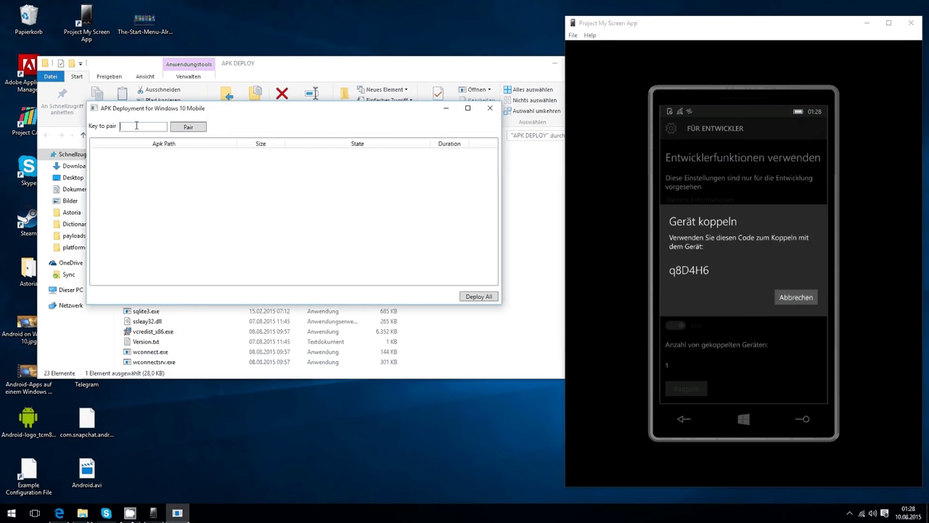
{"action": "type", "text": "q8D4H6"}
{"action": "left_click", "coordinate": [173, 127]}
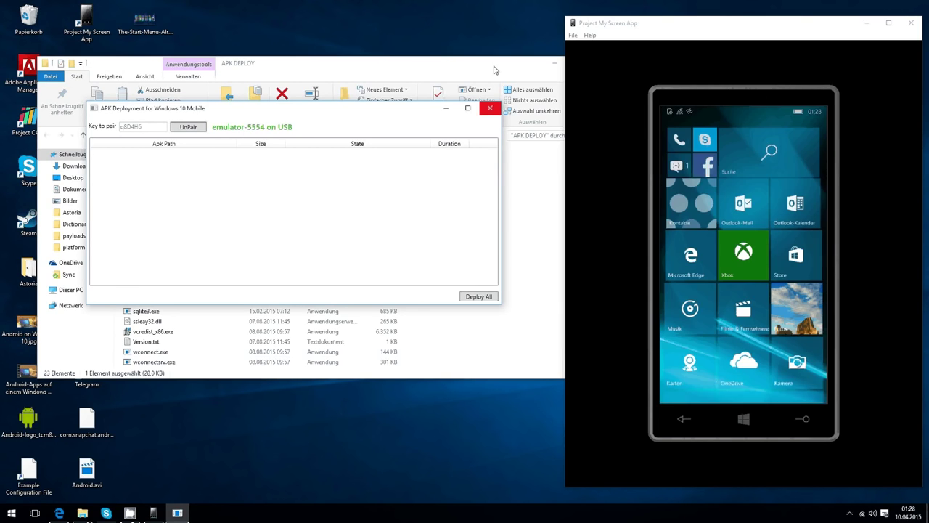
Close the pairing console and drag facebookorca.apk from platform-tools into the deployment list
{"action": "left_click", "coordinate": [490, 109]}
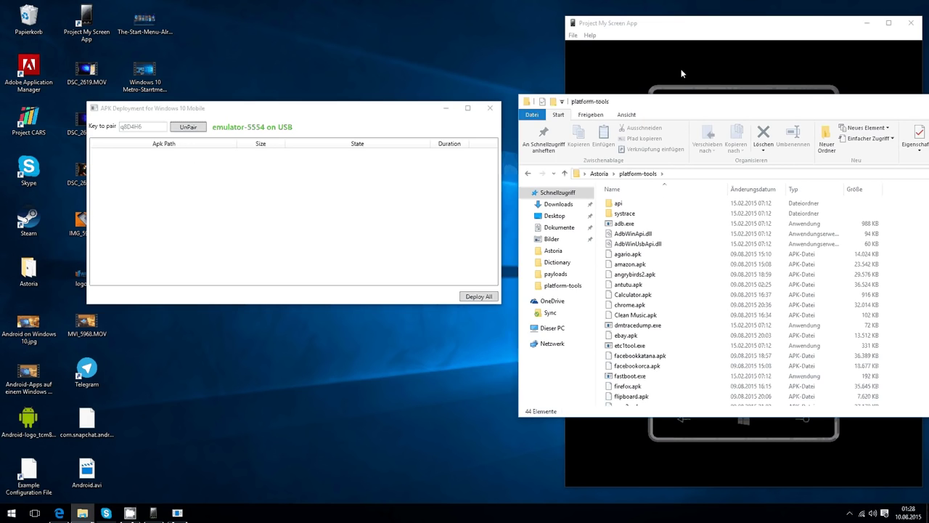
{"action": "left_click_drag", "start_coordinate": [724, 102], "coordinate": [52, 209]}
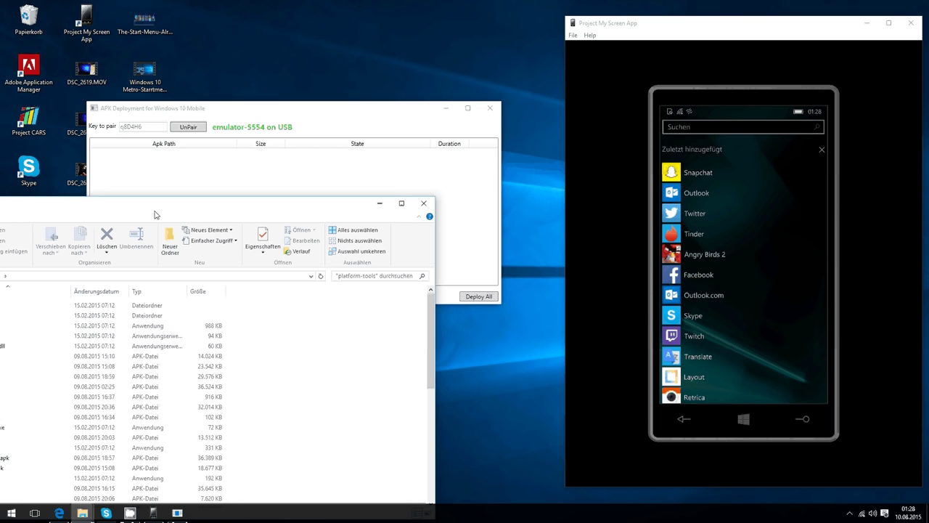
{"action": "left_click_drag", "start_coordinate": [155, 214], "coordinate": [377, 196]}
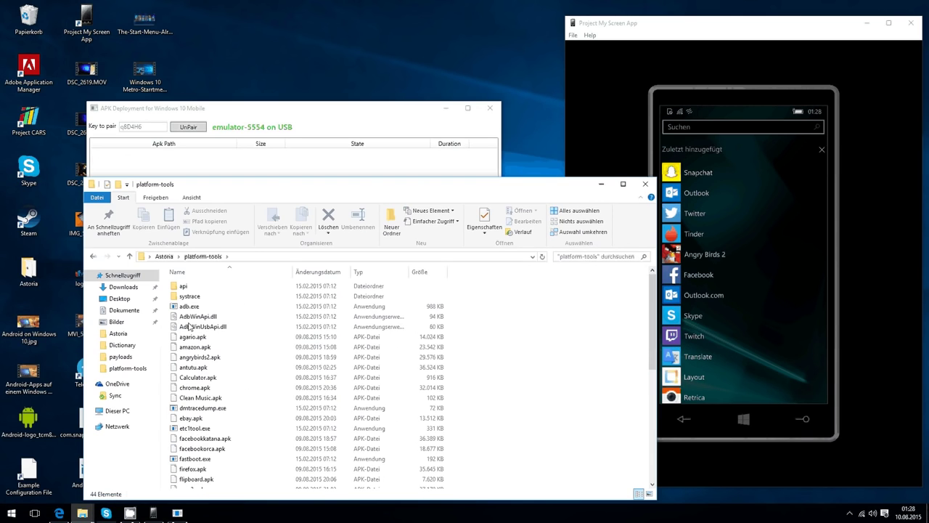
{"action": "scroll", "coordinate": [194, 400], "scroll_direction": "down", "scroll_amount": 2}
{"action": "left_click", "coordinate": [203, 394]}
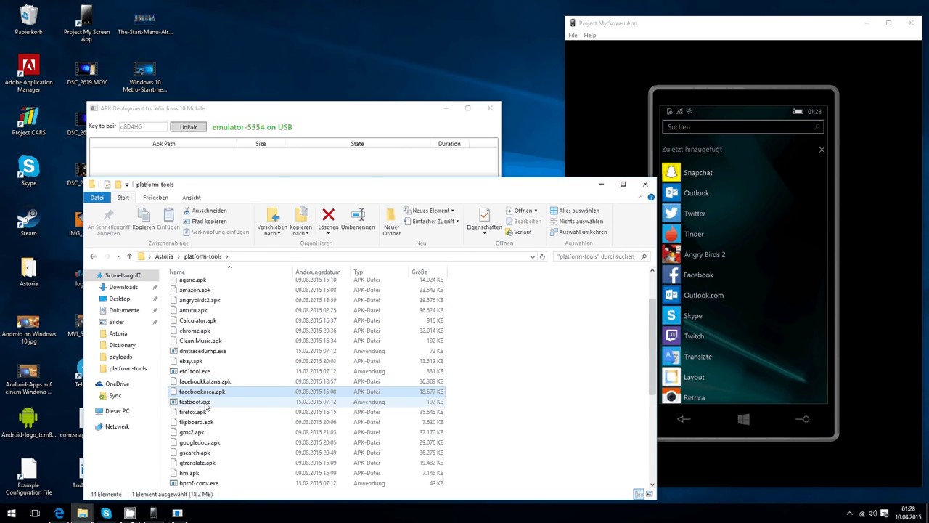
{"action": "left_click_drag", "start_coordinate": [279, 181], "coordinate": [524, 234]}
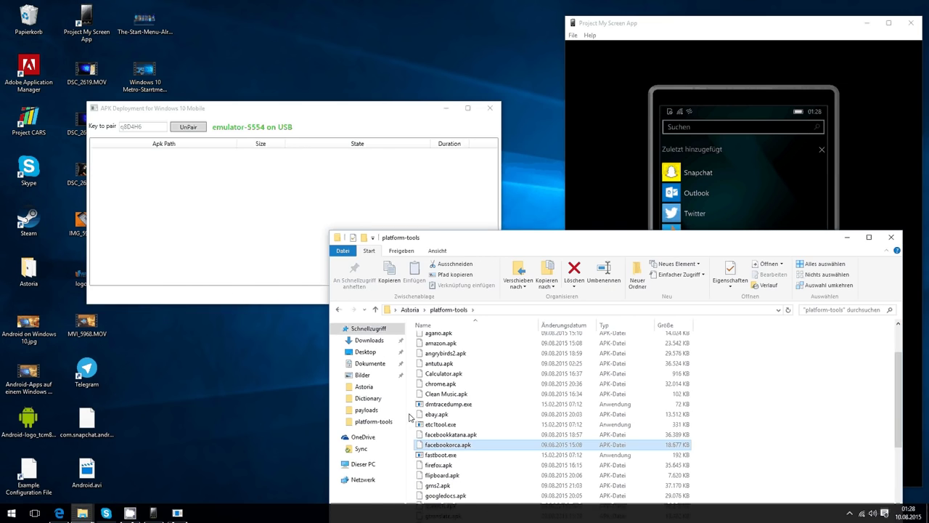
{"action": "left_click_drag", "start_coordinate": [433, 445], "coordinate": [258, 227]}
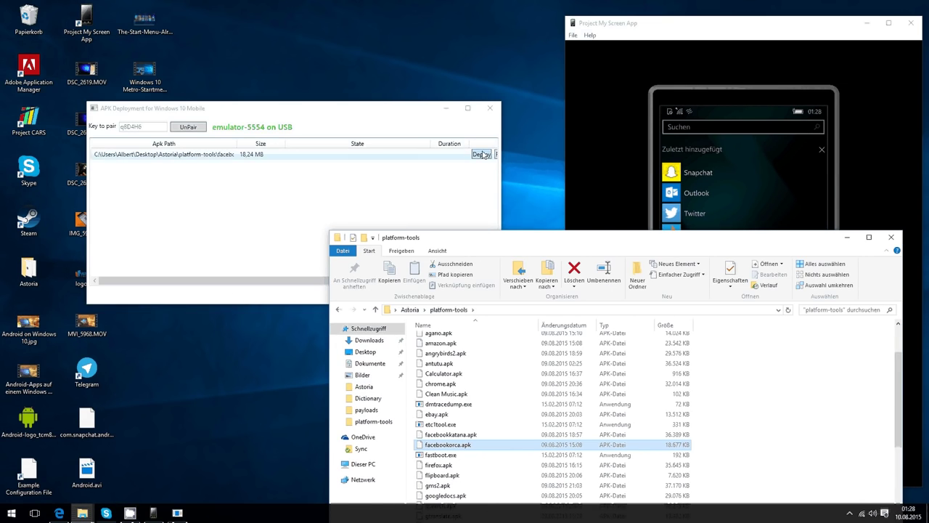
Start deploying facebookorca.apk to the phone and bring the phone mirror forward
{"action": "left_click", "coordinate": [482, 154]}
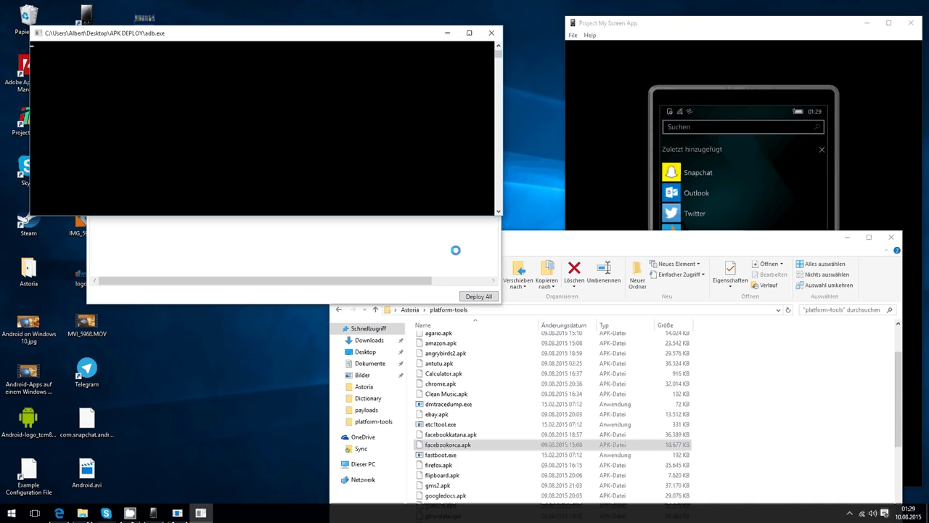
{"action": "left_click", "coordinate": [720, 157]}
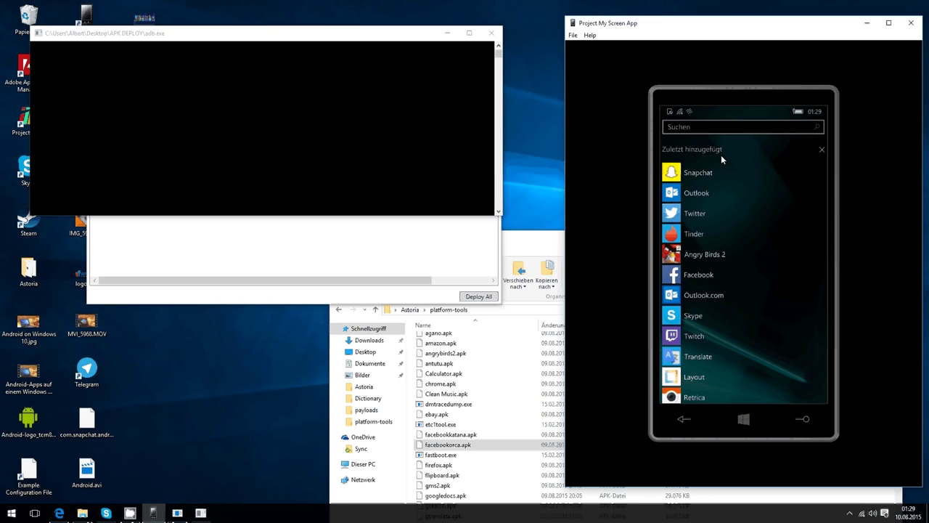
Monitor the facebookorca.apk install by switching between the APK Deployment window and adb console
{"action": "left_click", "coordinate": [306, 271]}
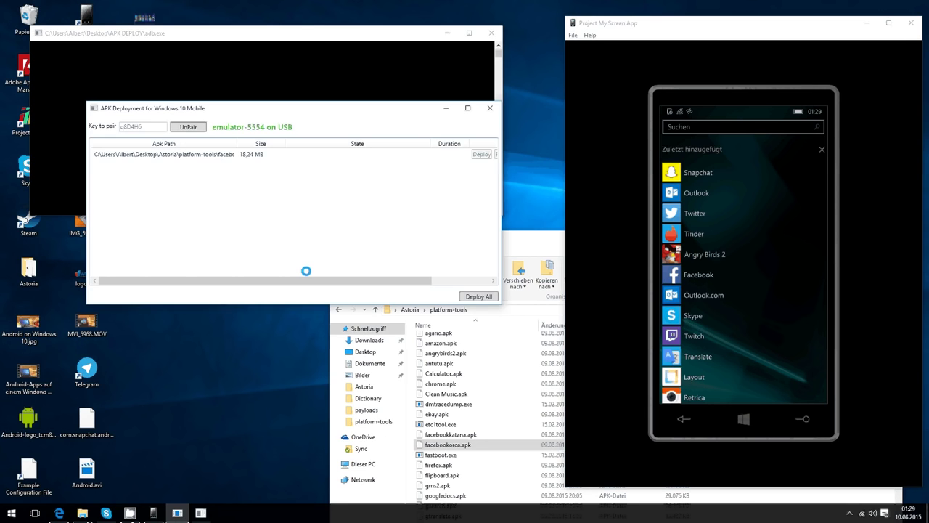
{"action": "left_click", "coordinate": [302, 62]}
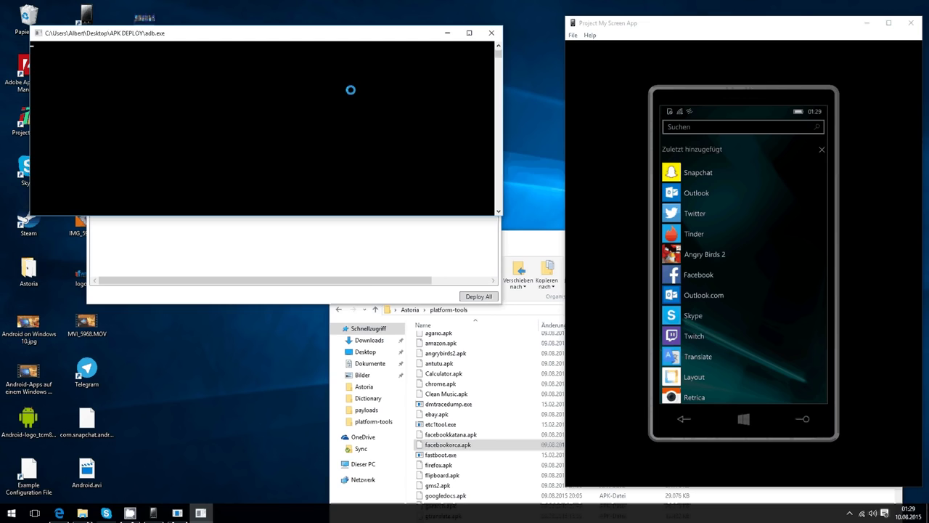